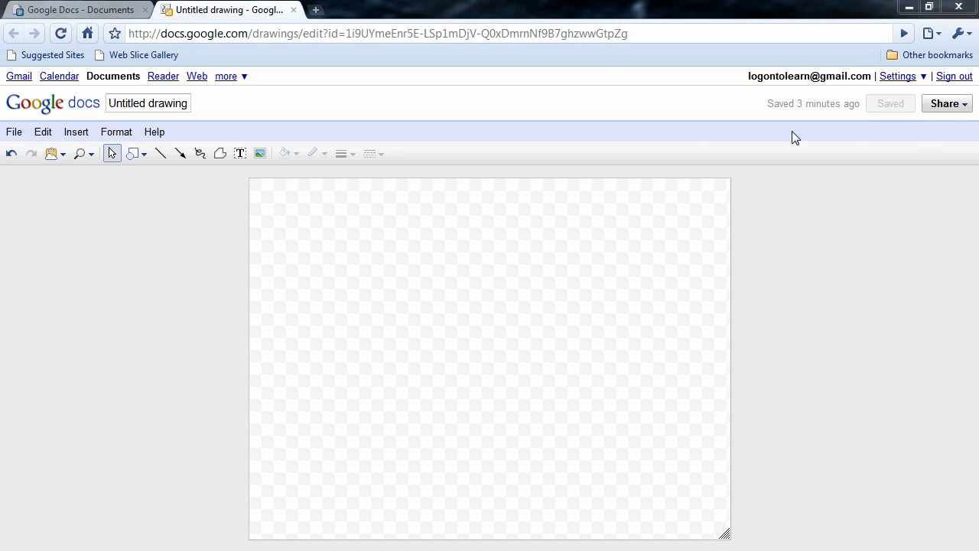
# Draw a snip-single-corner rectangle, copy it into four overlapping diagonal cascades, and select all four
pyautogui.click(135, 156)
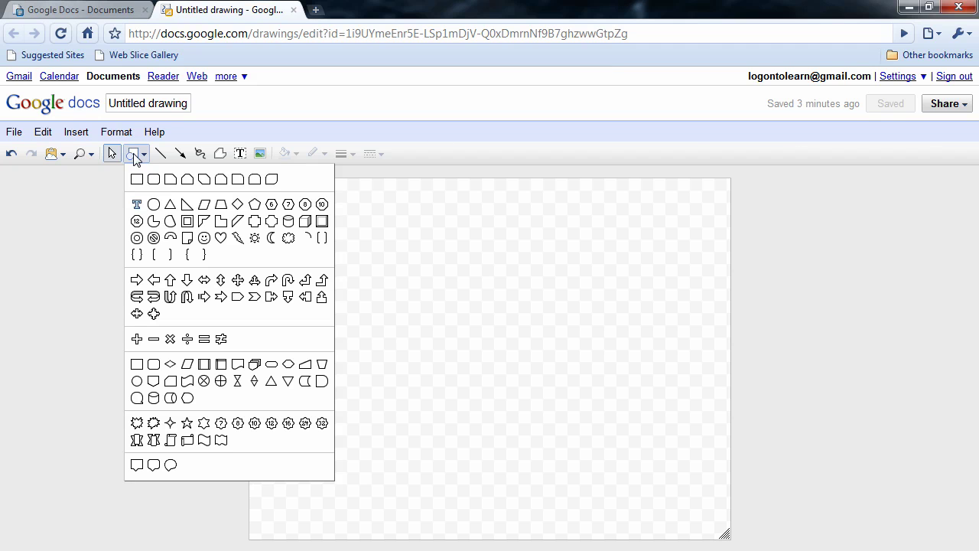
pyautogui.click(173, 182)
pyautogui.moveTo(301, 222); pyautogui.dragTo(410, 312)
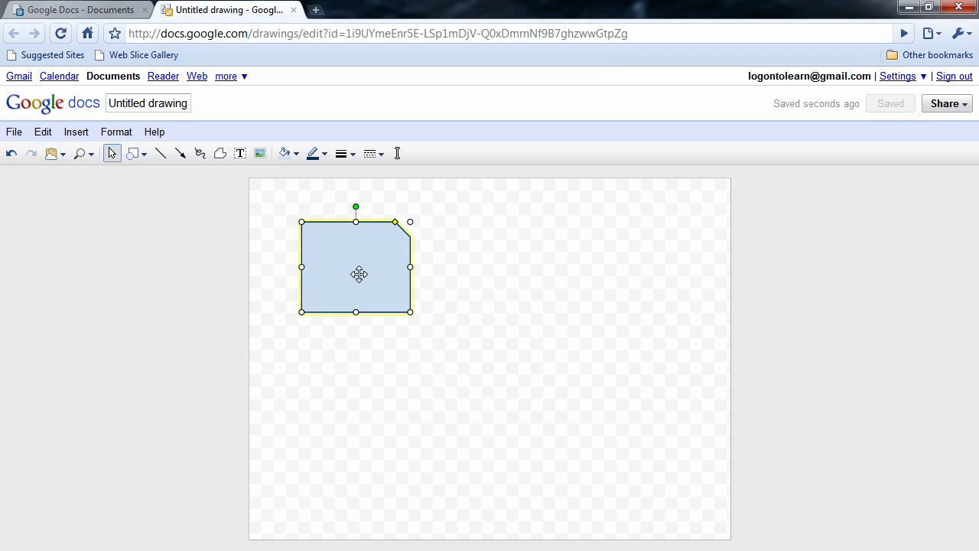
pyautogui.moveTo(359, 274); pyautogui.dragTo(552, 429)
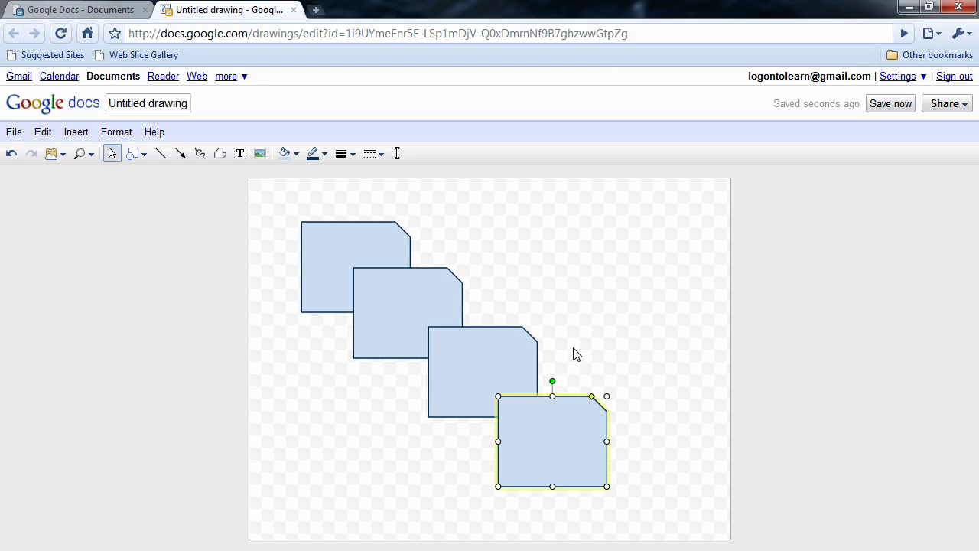
pyautogui.moveTo(285, 210); pyautogui.dragTo(664, 510)
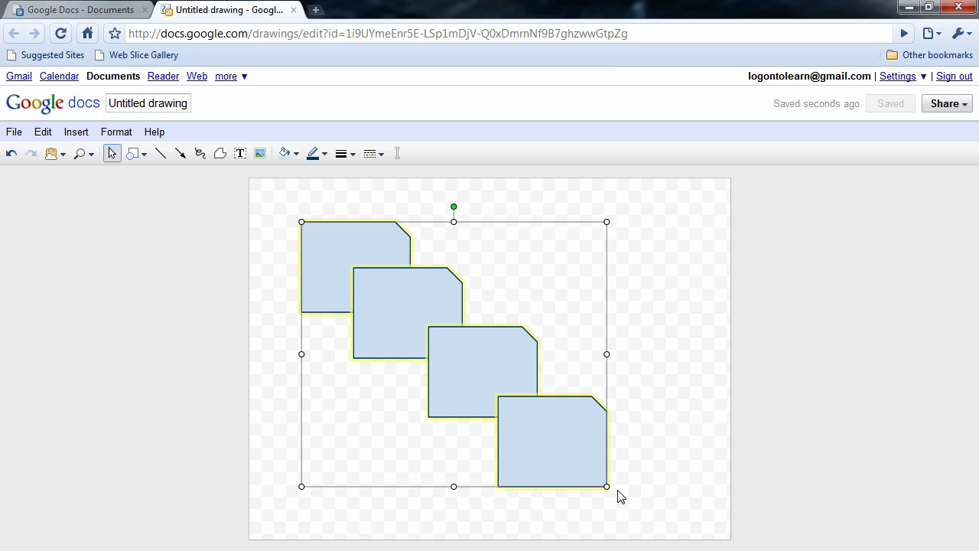
# Distribute the four selected shapes evenly, both horizontally and vertically
pyautogui.click(113, 134)
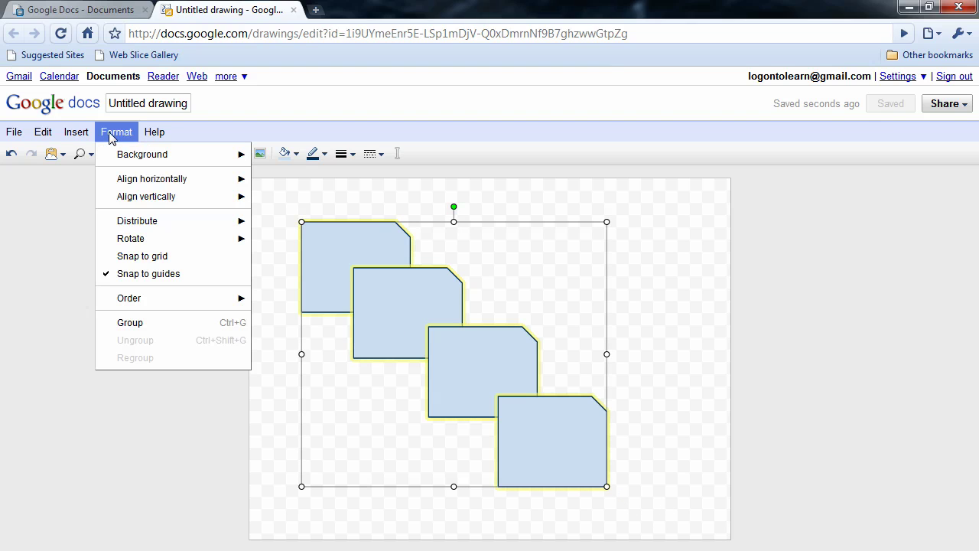
pyautogui.moveTo(157, 222)
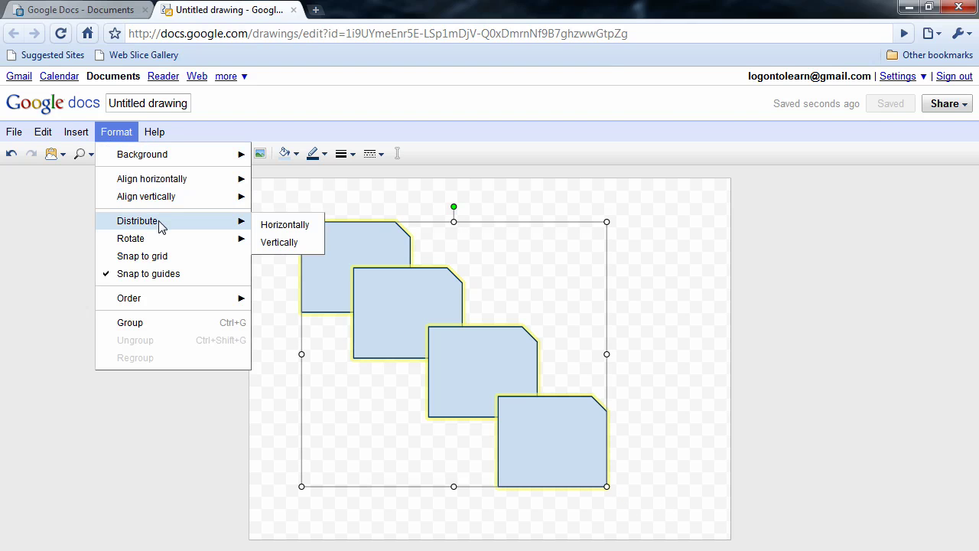
pyautogui.click(279, 225)
pyautogui.click(127, 136)
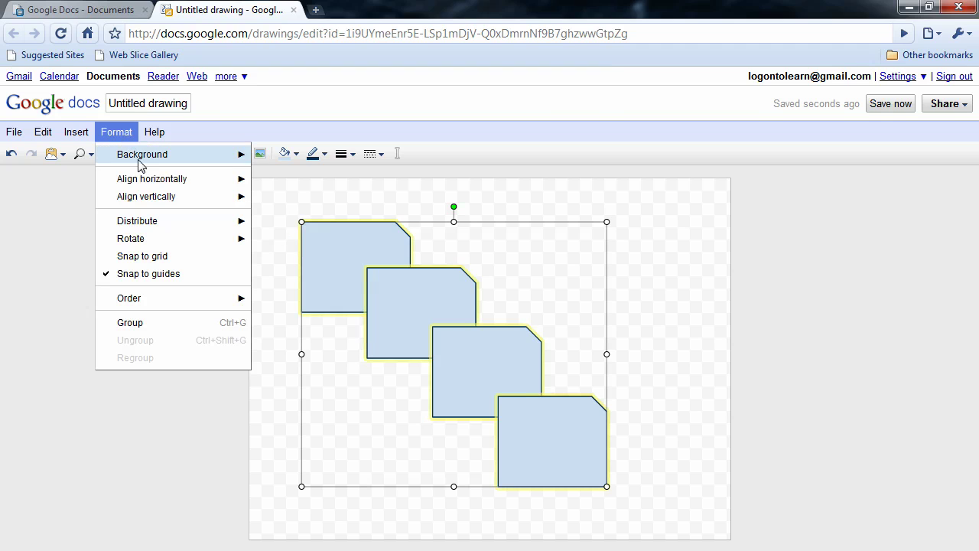
pyautogui.moveTo(163, 223)
pyautogui.click(268, 249)
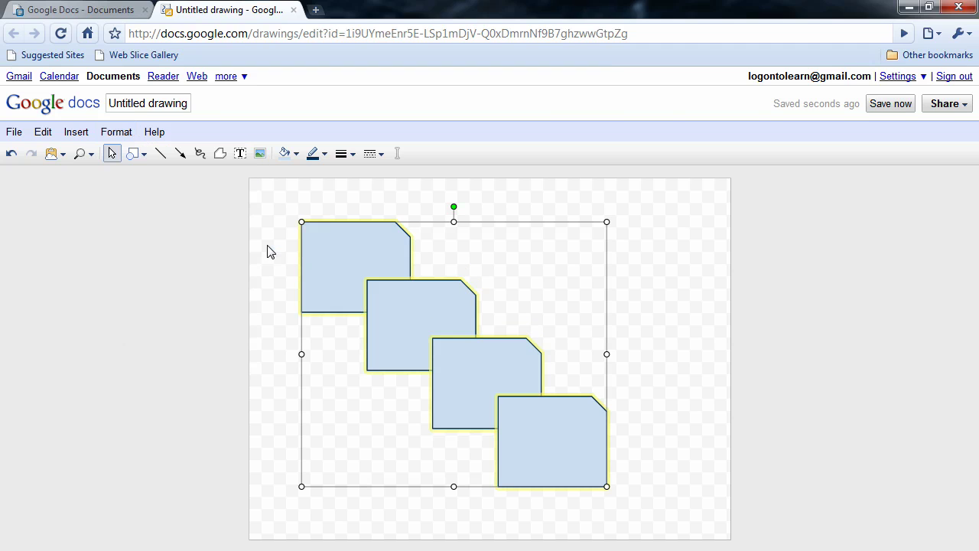
# Apply a vertical alignment option to the selected shapes
pyautogui.click(122, 135)
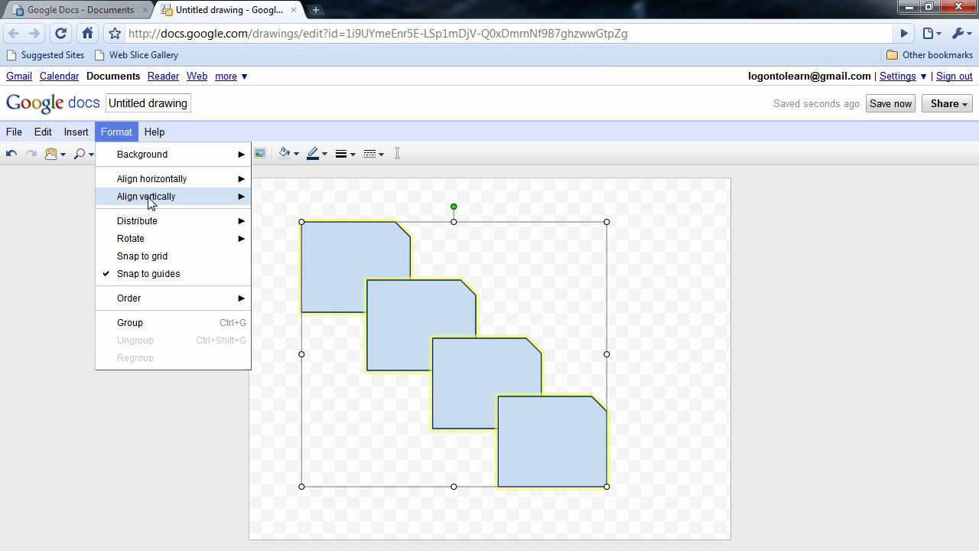
pyautogui.moveTo(156, 192)
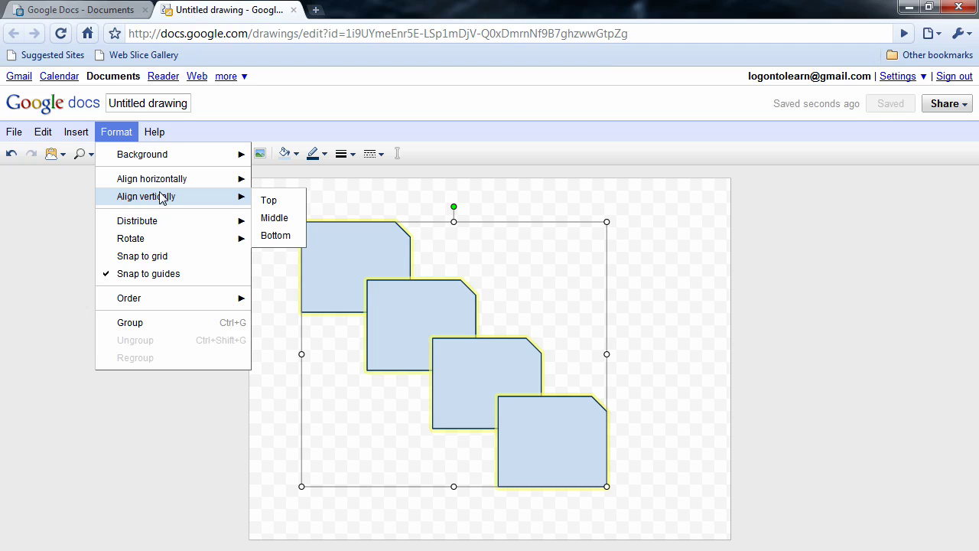
pyautogui.click(275, 201)
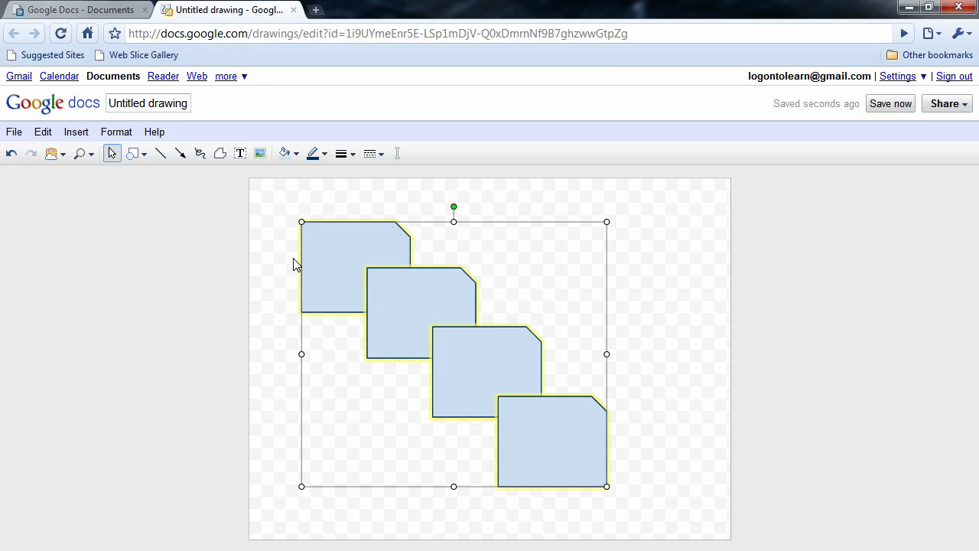
# Label the first three shapes 'Step 1', 'Step 2' and 'Step 3'
pyautogui.click(296, 265)
pyautogui.click(328, 256)
pyautogui.doubleClick(331, 255)
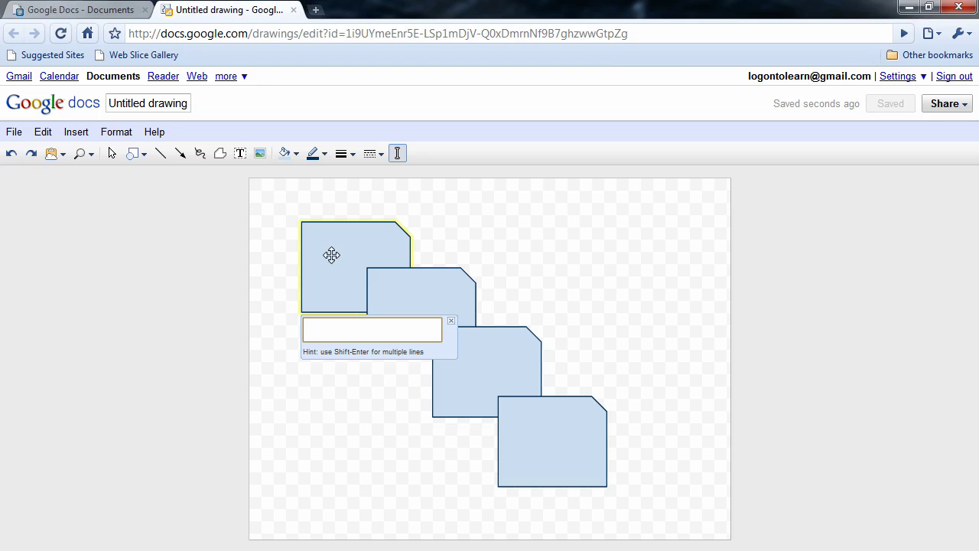
pyautogui.write('Step 1')
pyautogui.press('Return')
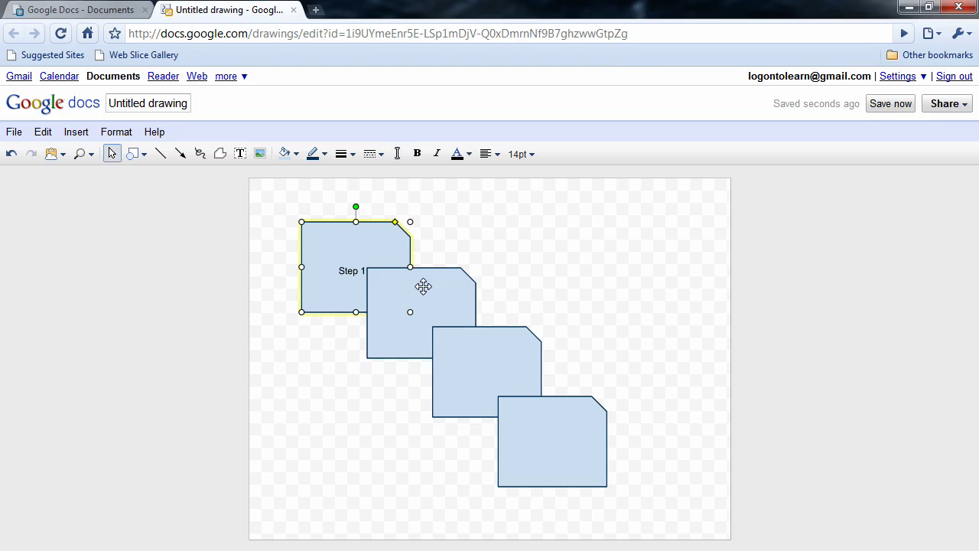
pyautogui.click(424, 297)
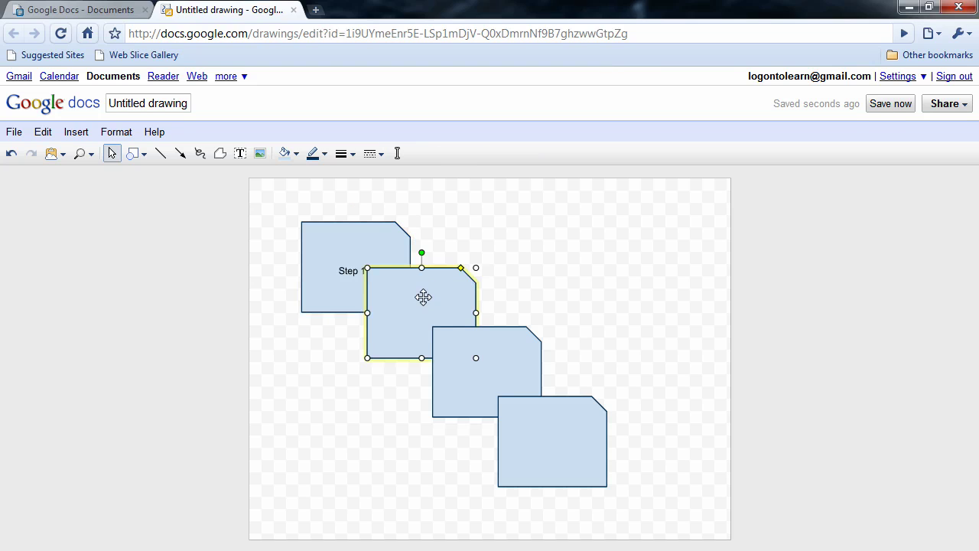
pyautogui.doubleClick(427, 298)
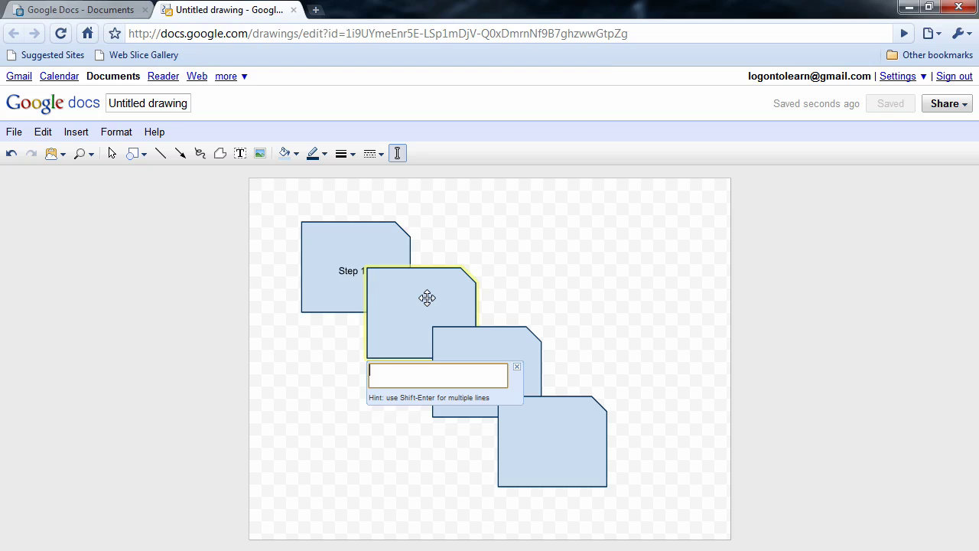
pyautogui.write('Step 2')
pyautogui.press('Return')
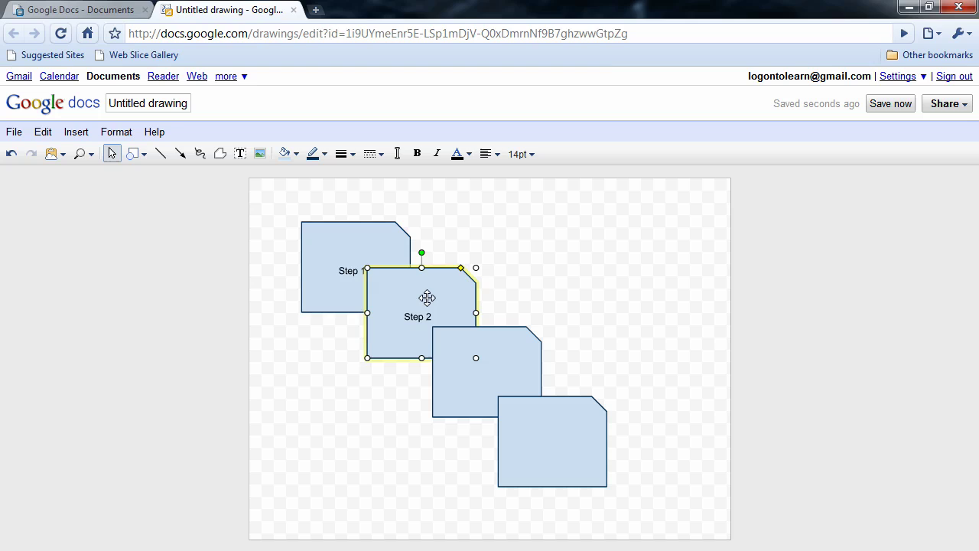
pyautogui.doubleClick(480, 366)
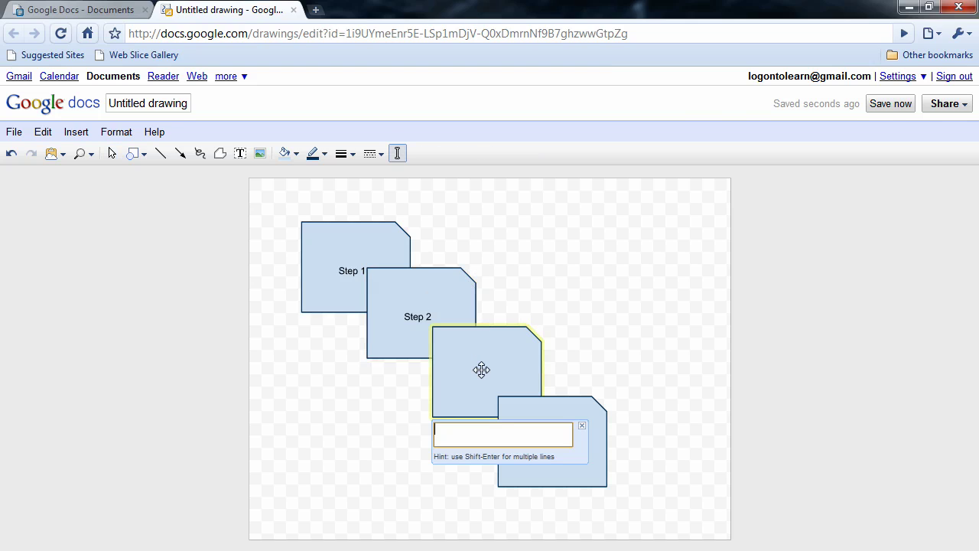
pyautogui.write('Step')
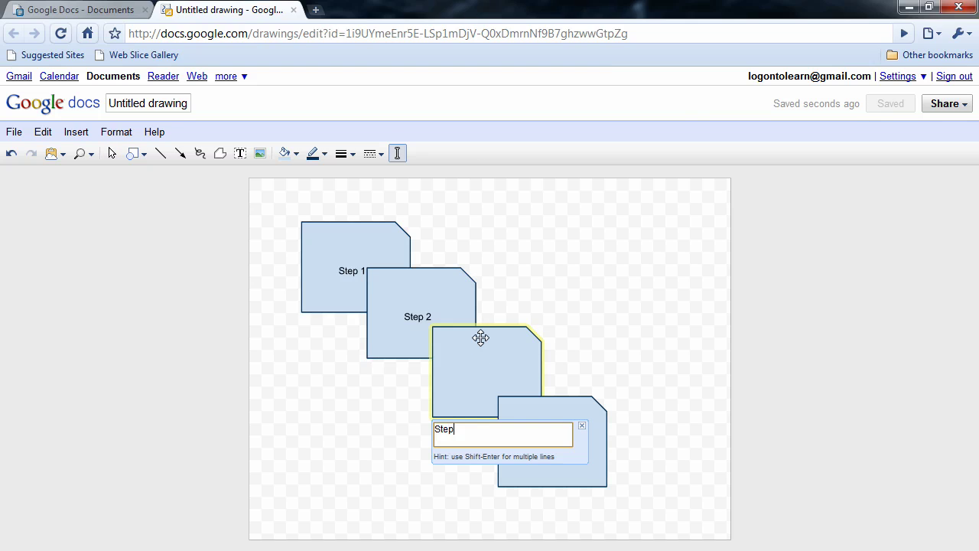
pyautogui.write(' 3')
pyautogui.press('Return')
# Label the fourth shape 'Step 4' with 'The Final Product' on a second line
pyautogui.click(564, 431)
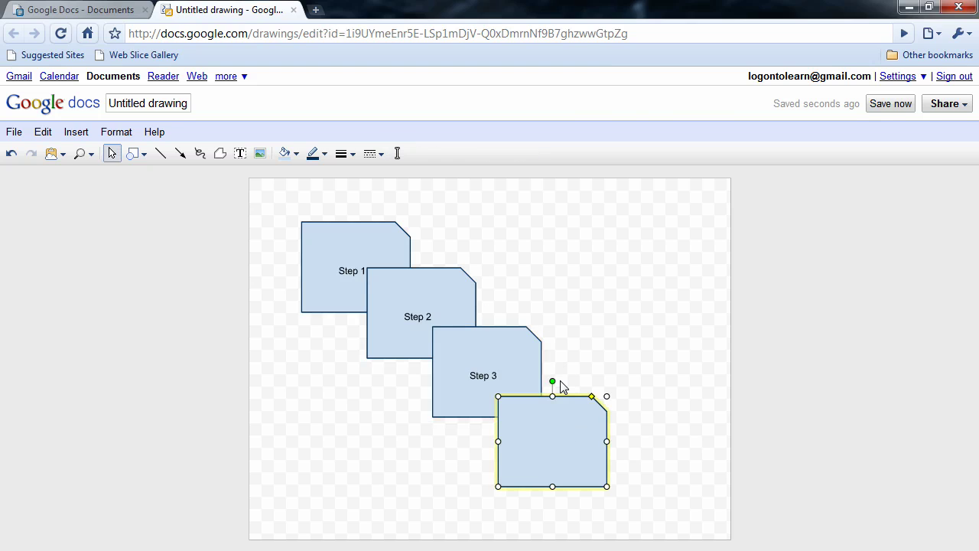
pyautogui.doubleClick(564, 404)
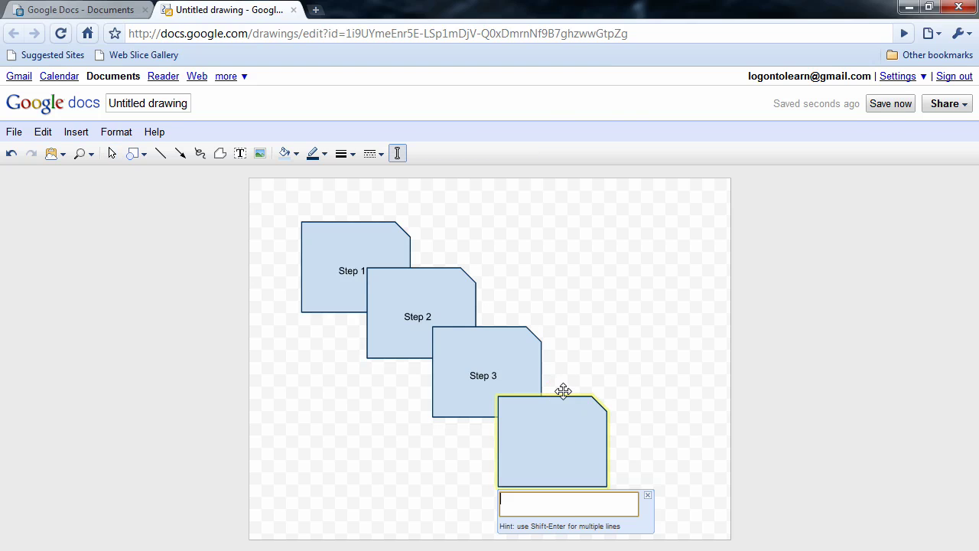
pyautogui.write('Step')
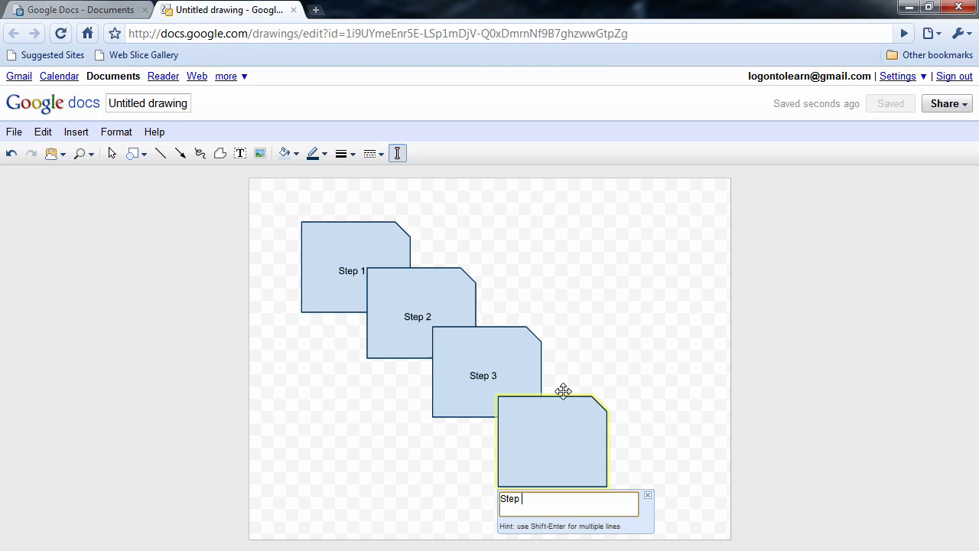
pyautogui.write(' 4')
pyautogui.hotkey('shift', 'Return')
pyautogui.write('The Fi')
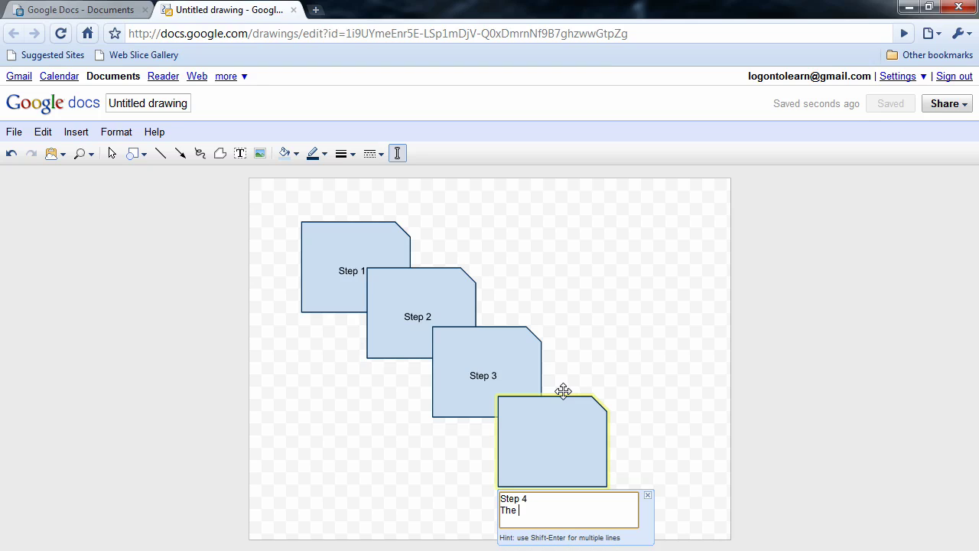
pyautogui.write('nal Product')
pyautogui.press('Return')
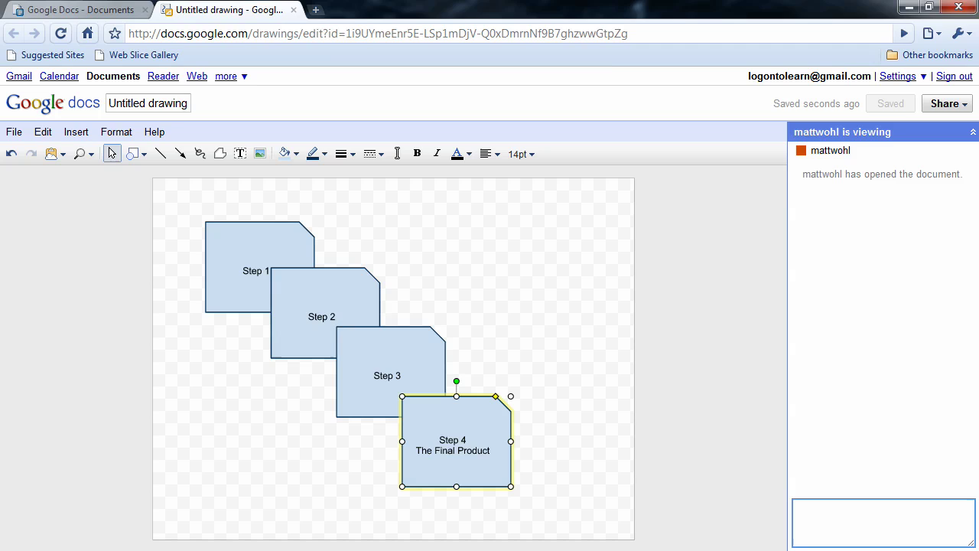
# Send the viewing collaborator a chat message asking what they think
pyautogui.write('Hey, Matt what do you think?')
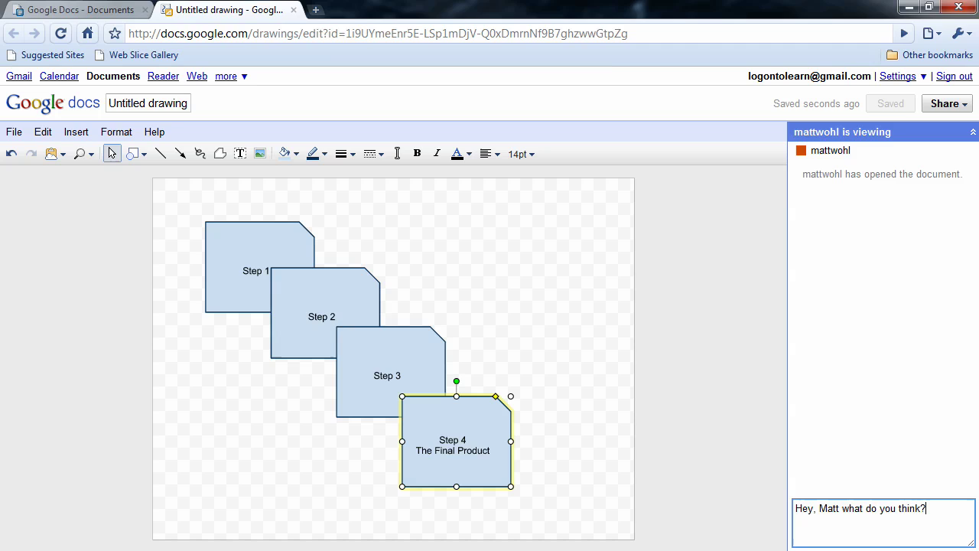
pyautogui.press('Return')
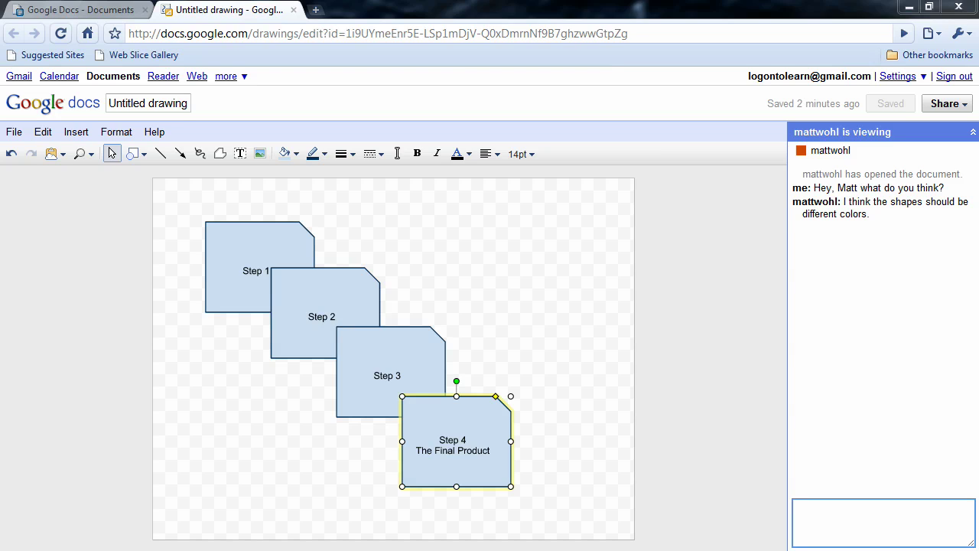
# Fill Step 4 orange, Step 3 light yellow, Step 2 green and Step 1 pale green
pyautogui.click(297, 154)
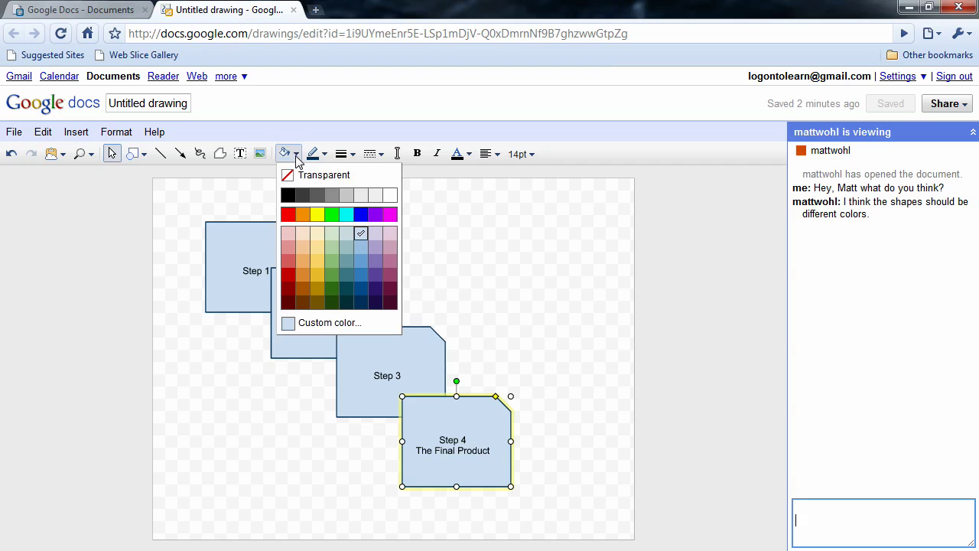
pyautogui.click(302, 276)
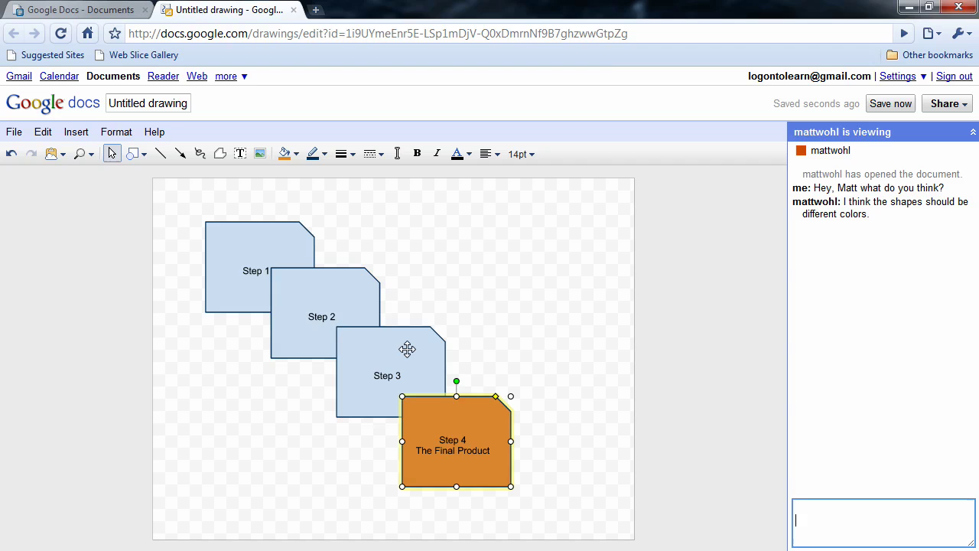
pyautogui.click(408, 348)
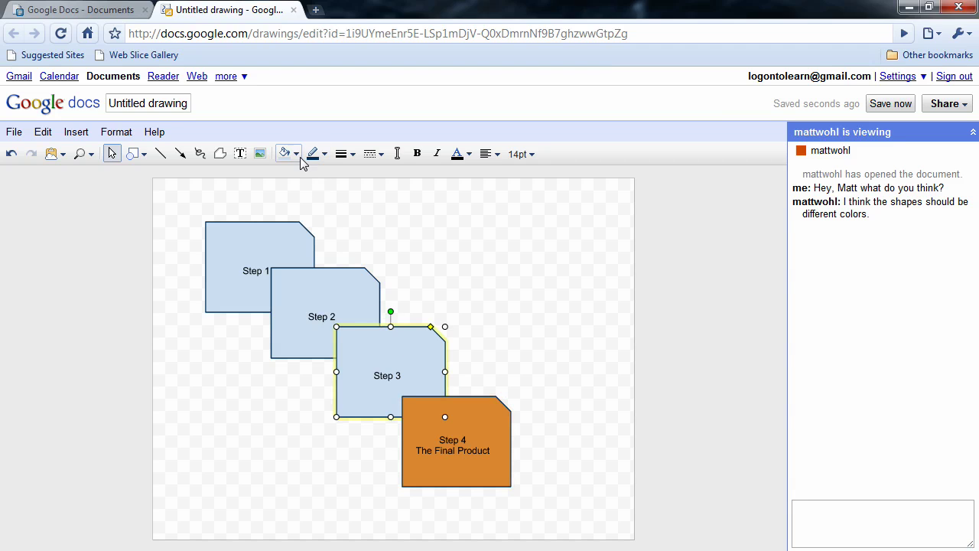
pyautogui.click(295, 156)
pyautogui.click(318, 250)
pyautogui.click(316, 292)
pyautogui.click(297, 157)
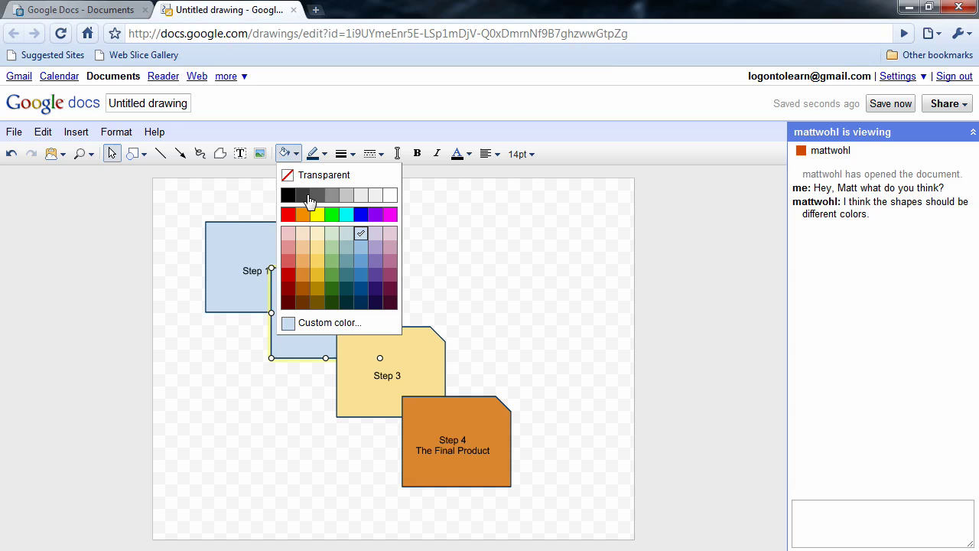
pyautogui.click(337, 263)
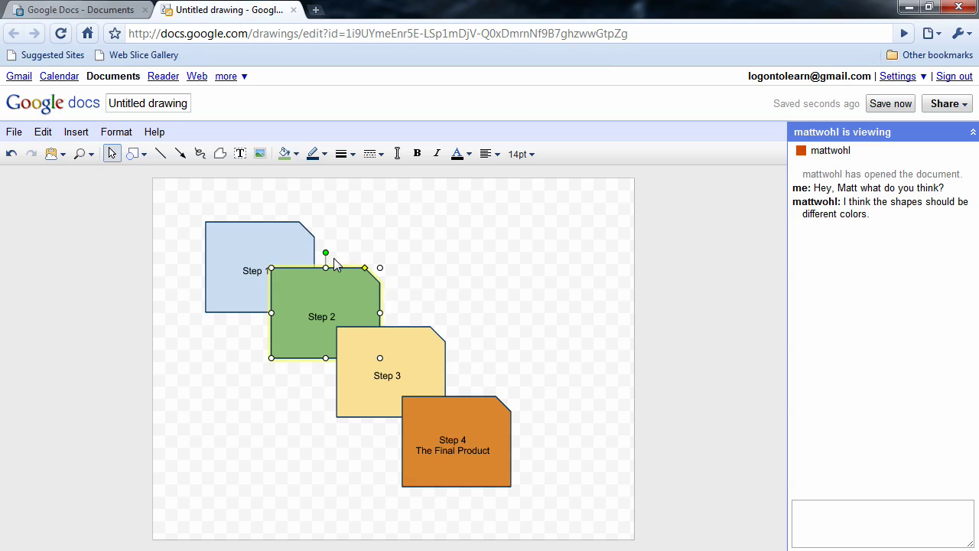
pyautogui.click(265, 228)
pyautogui.click(297, 156)
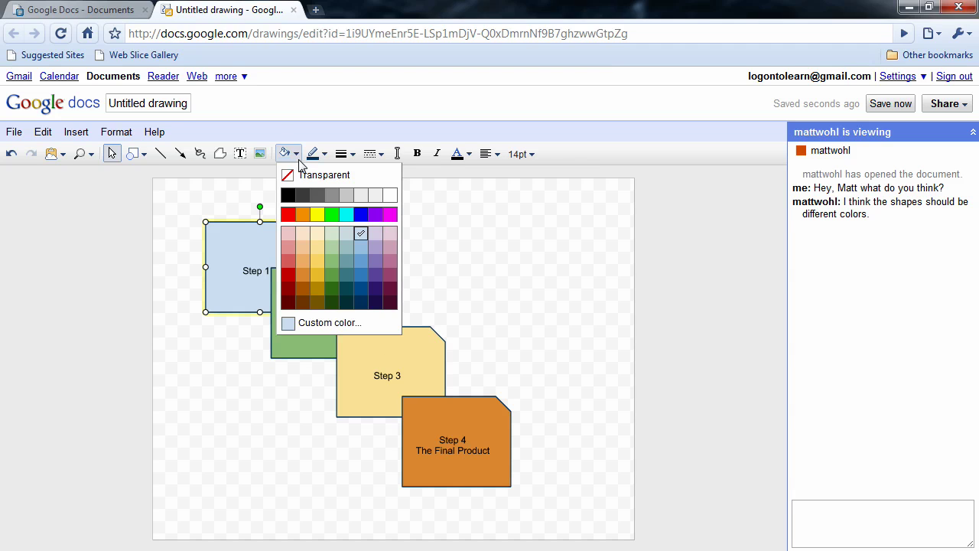
pyautogui.click(338, 235)
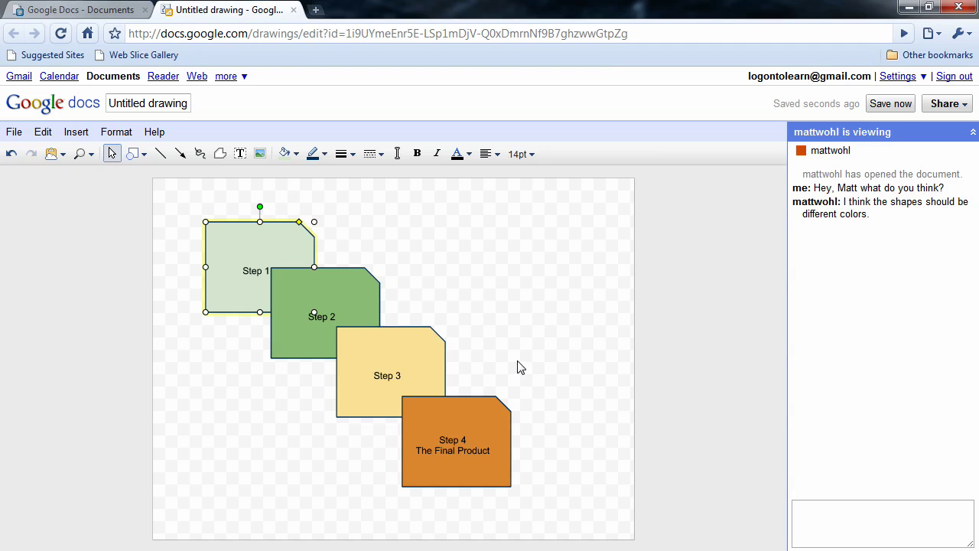
# Send 'like that?' to the collaborator in the chat
pyautogui.click(853, 525)
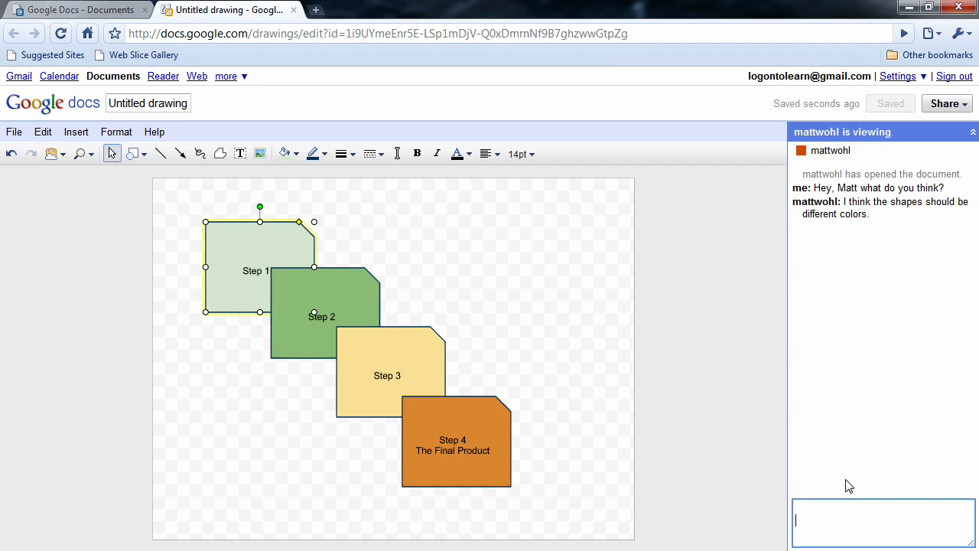
pyautogui.write('like that?')
pyautogui.press('Return')
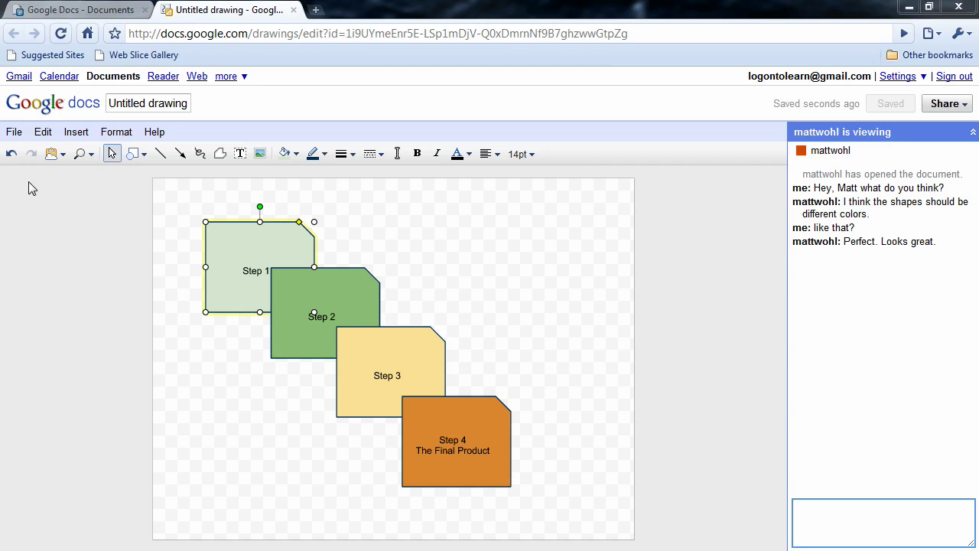
# Download the drawing as a PDF file
pyautogui.click(14, 132)
pyautogui.moveTo(76, 241)
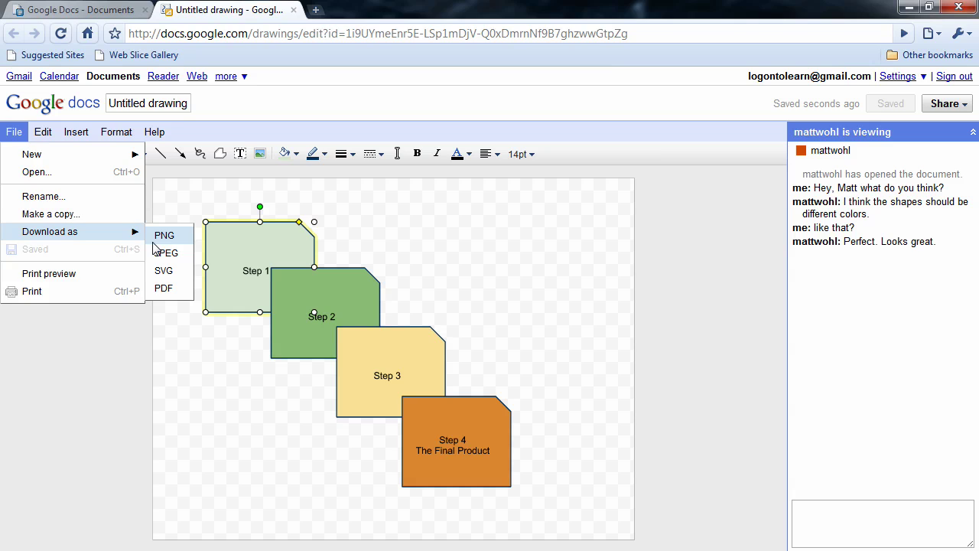
pyautogui.click(164, 288)
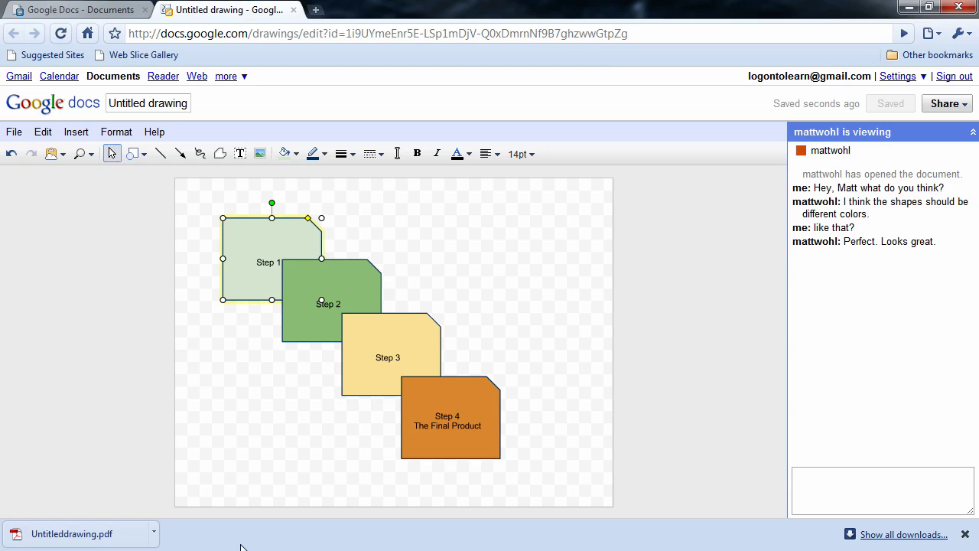
# Open the Espresso Yourself Employee Handbook and add blank lines after its intranet link
pyautogui.click(48, 12)
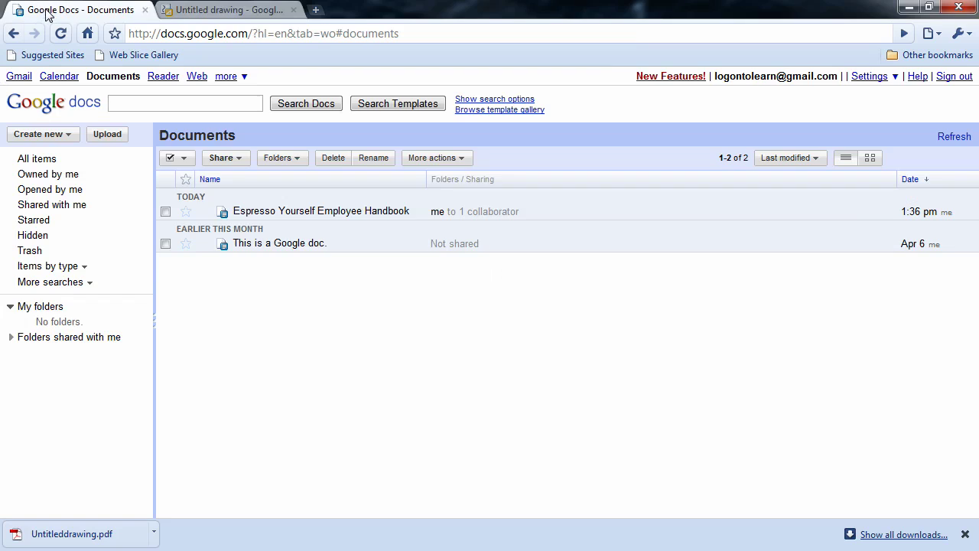
pyautogui.click(253, 213)
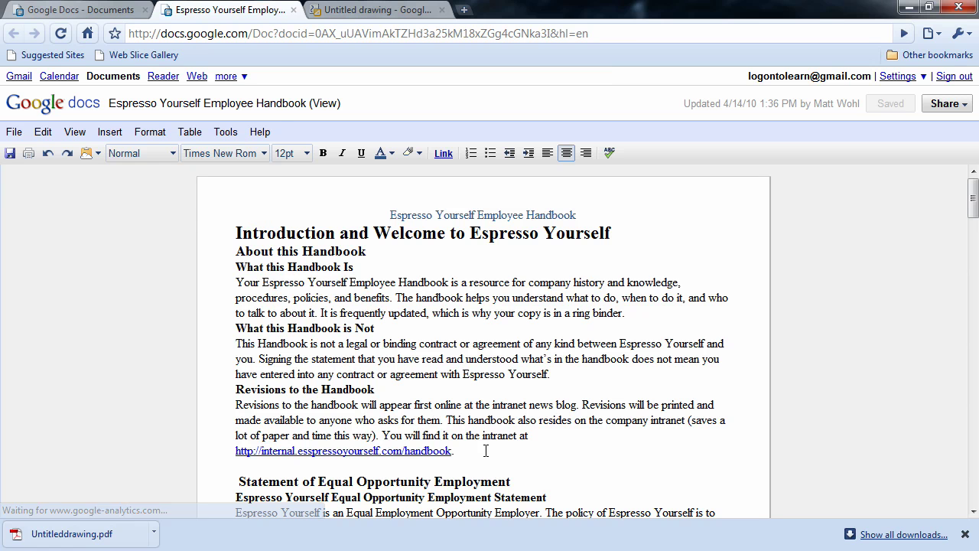
pyautogui.click(486, 451)
pyautogui.press('Return')
pyautogui.press('Return')
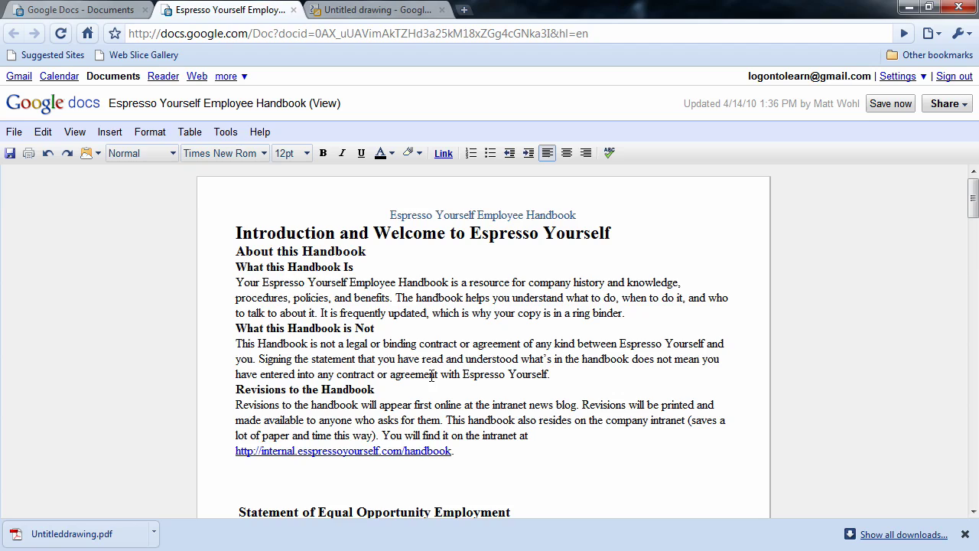
pyautogui.click(112, 132)
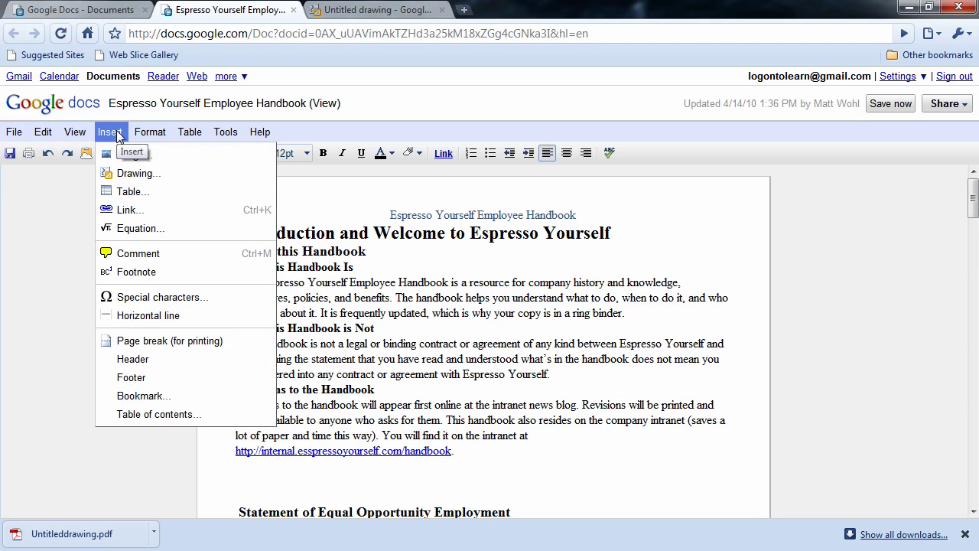
pyautogui.click(128, 171)
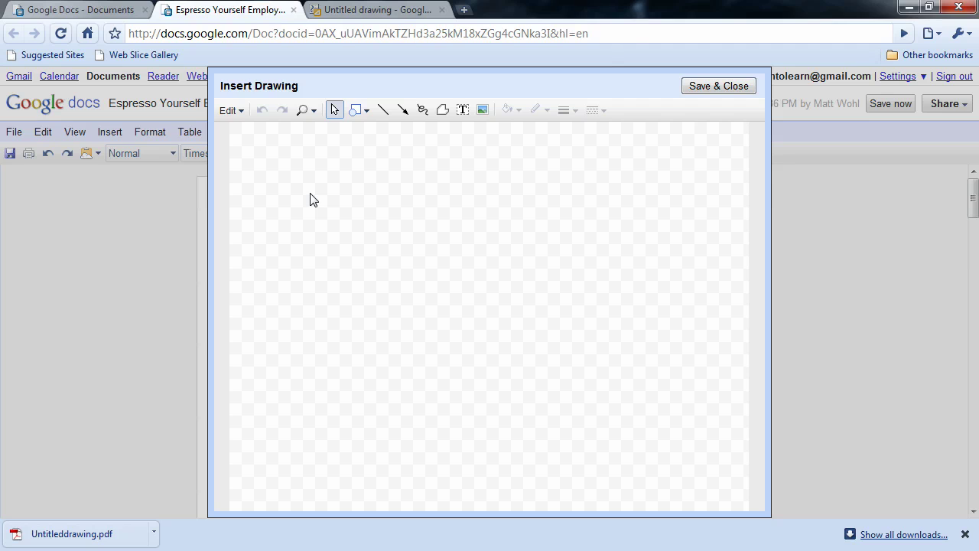
pyautogui.click(696, 89)
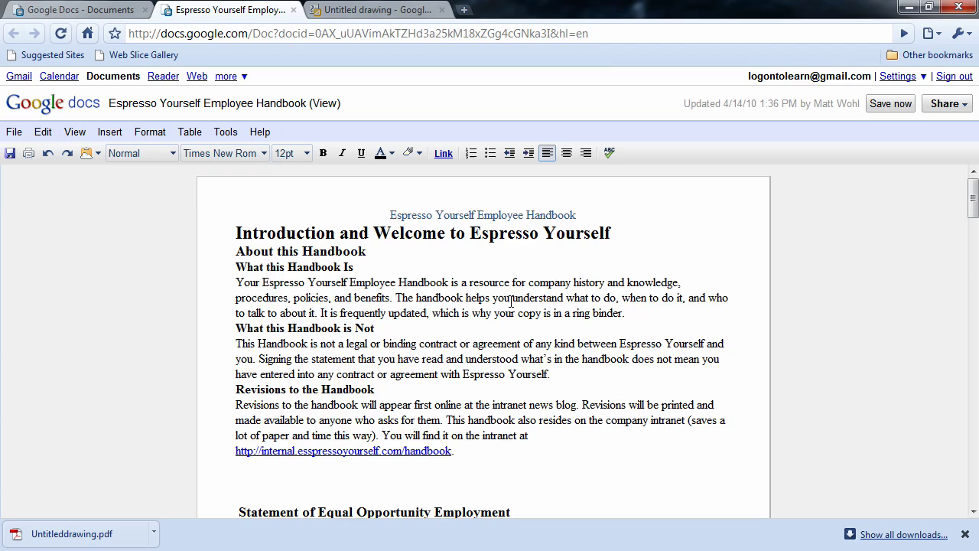